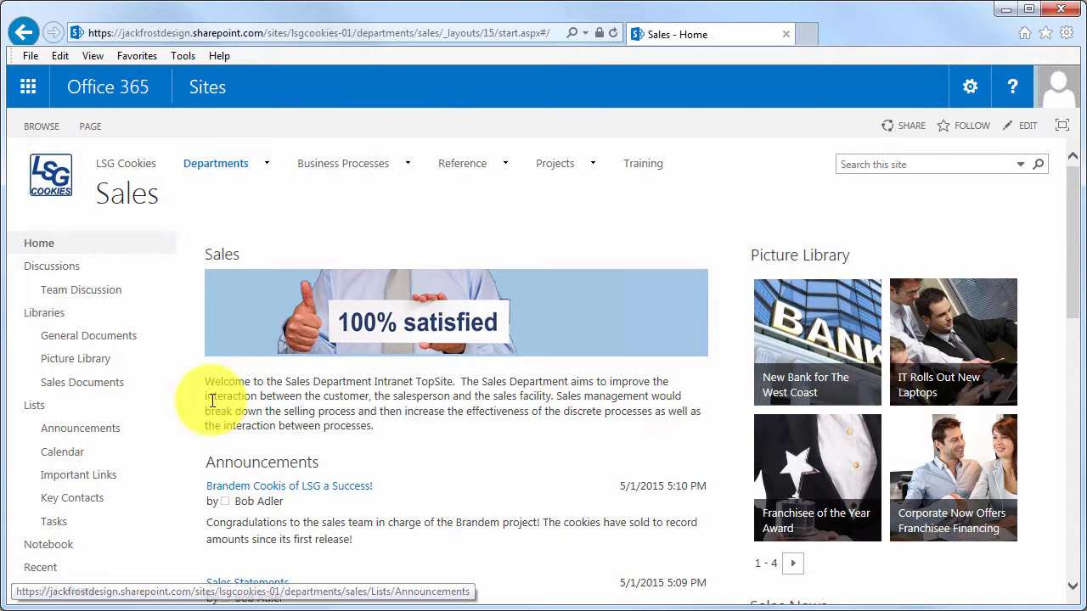
Step: Open the Sales site's General Documents library and look at the options for modifying or creating a view
{"action": "left_click", "coordinate": [119, 336]}
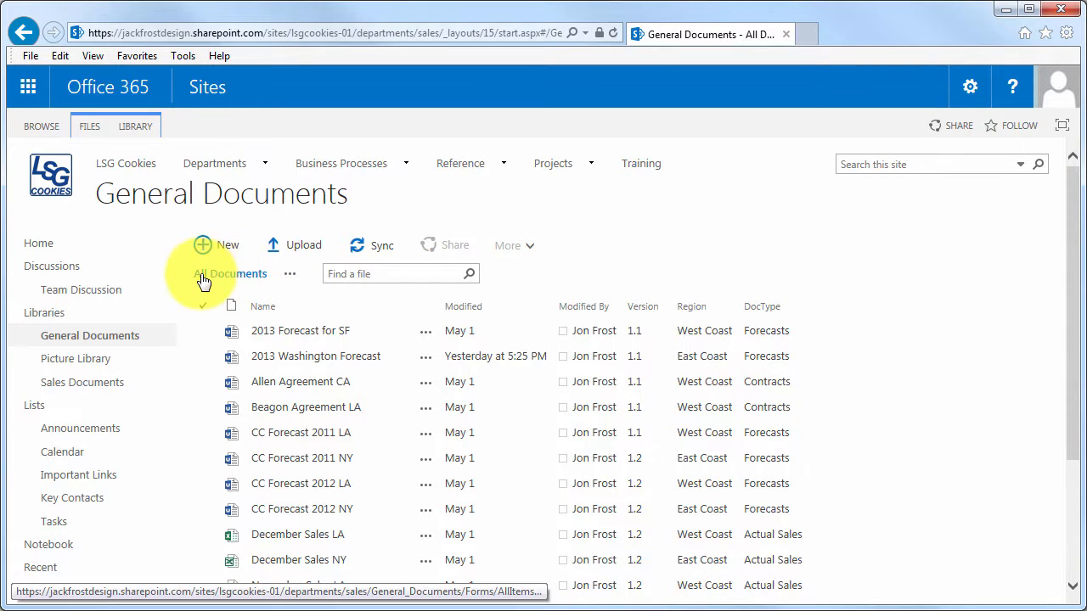
{"action": "left_click", "coordinate": [290, 275]}
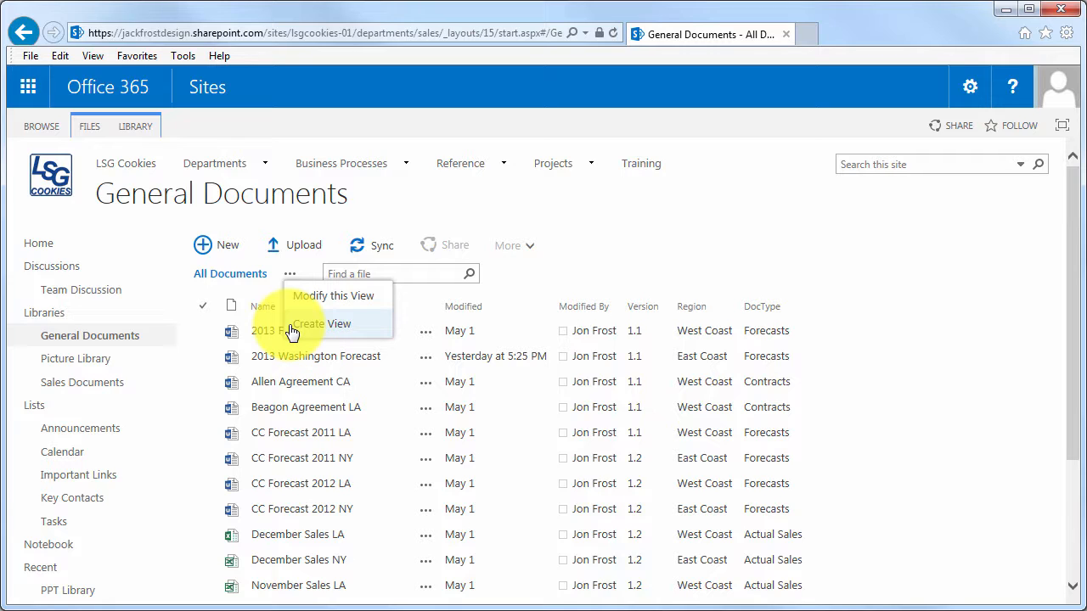
{"action": "left_click", "coordinate": [700, 265]}
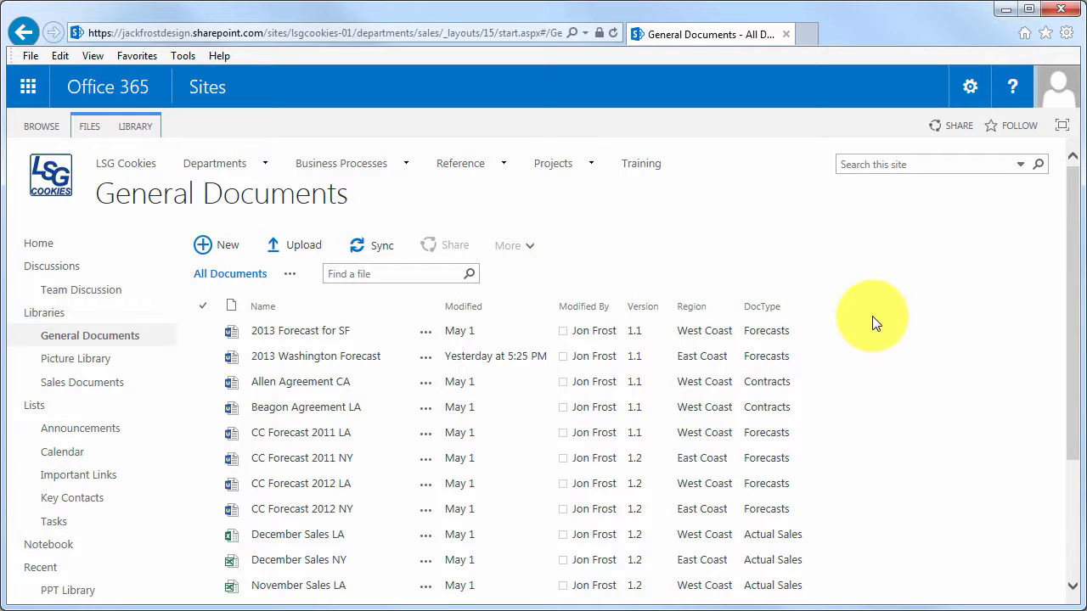
Step: Filter the General Documents list to DocType Forecasts and Region West Coast
{"action": "left_click", "coordinate": [802, 307]}
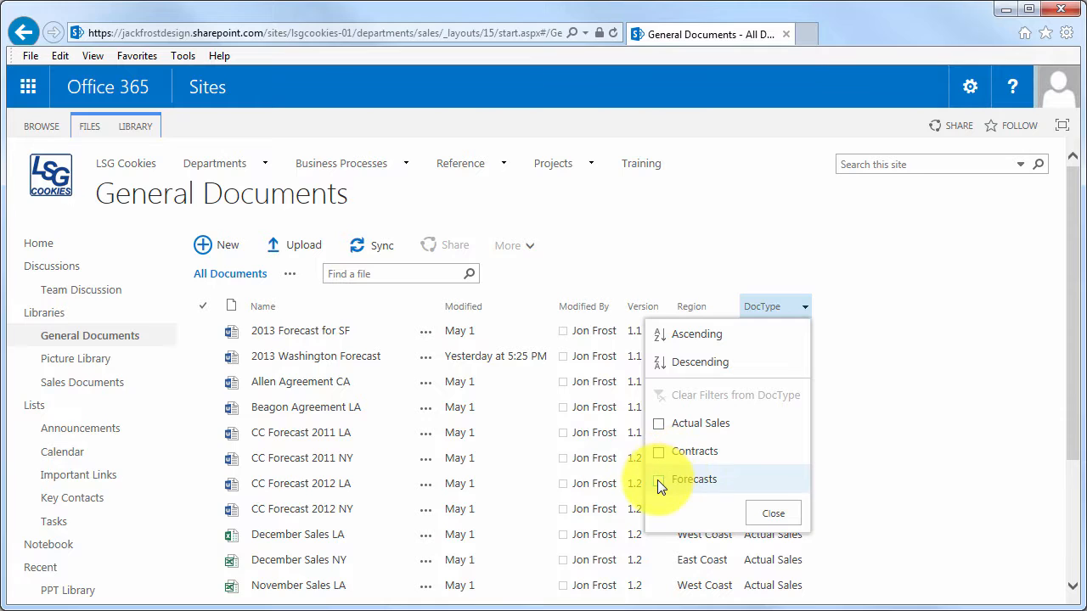
{"action": "left_click", "coordinate": [659, 480]}
{"action": "left_click", "coordinate": [774, 516]}
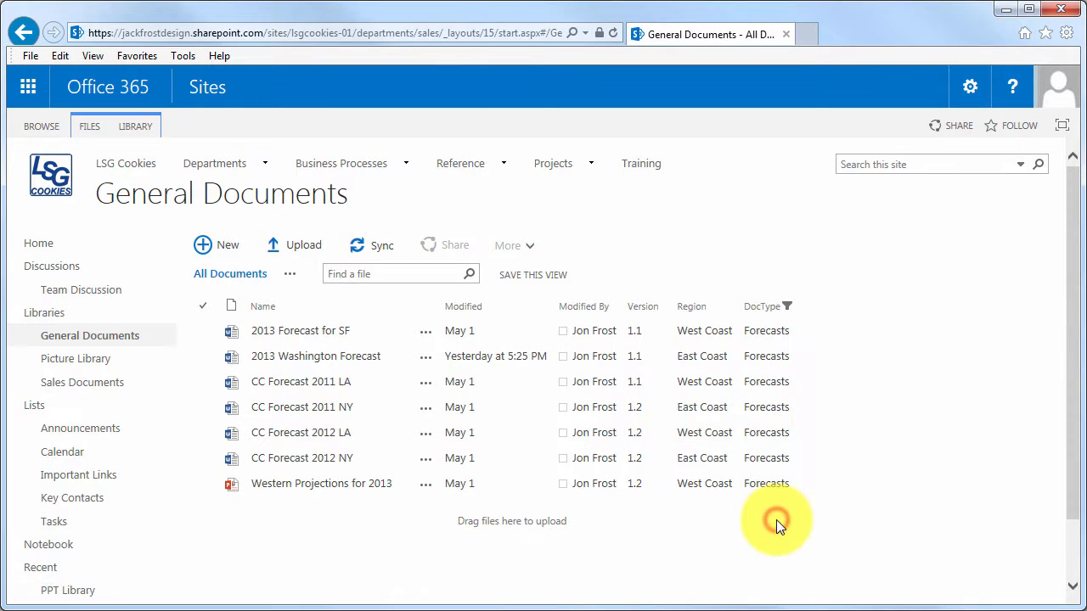
{"action": "left_click", "coordinate": [733, 306]}
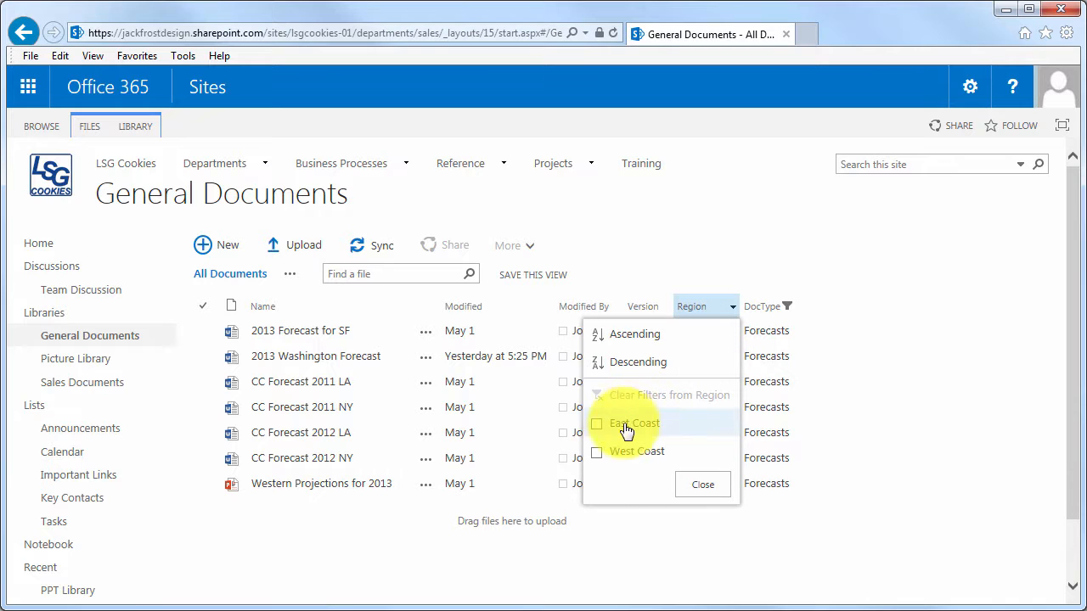
{"action": "left_click", "coordinate": [597, 453]}
{"action": "left_click", "coordinate": [704, 487]}
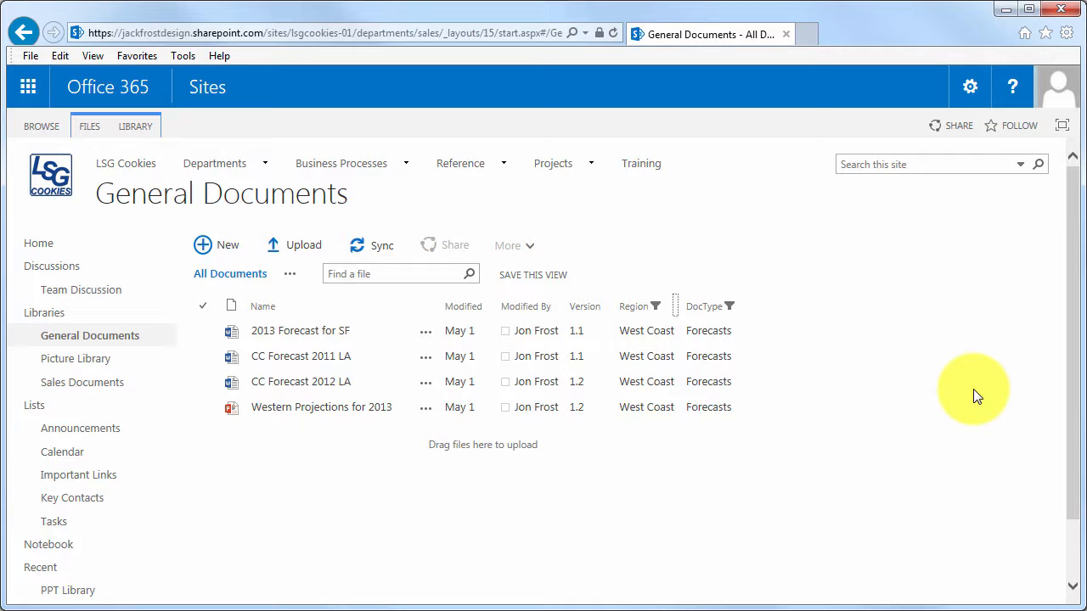
Step: Clear the DocType and Region filters from the General Documents list
{"action": "left_click", "coordinate": [743, 307]}
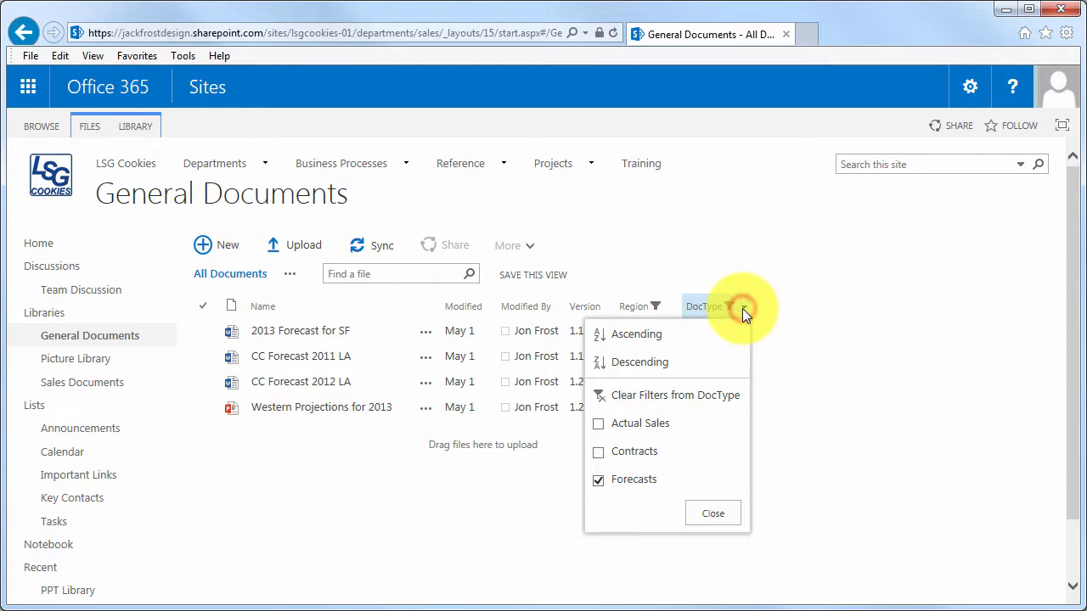
{"action": "left_click", "coordinate": [718, 396]}
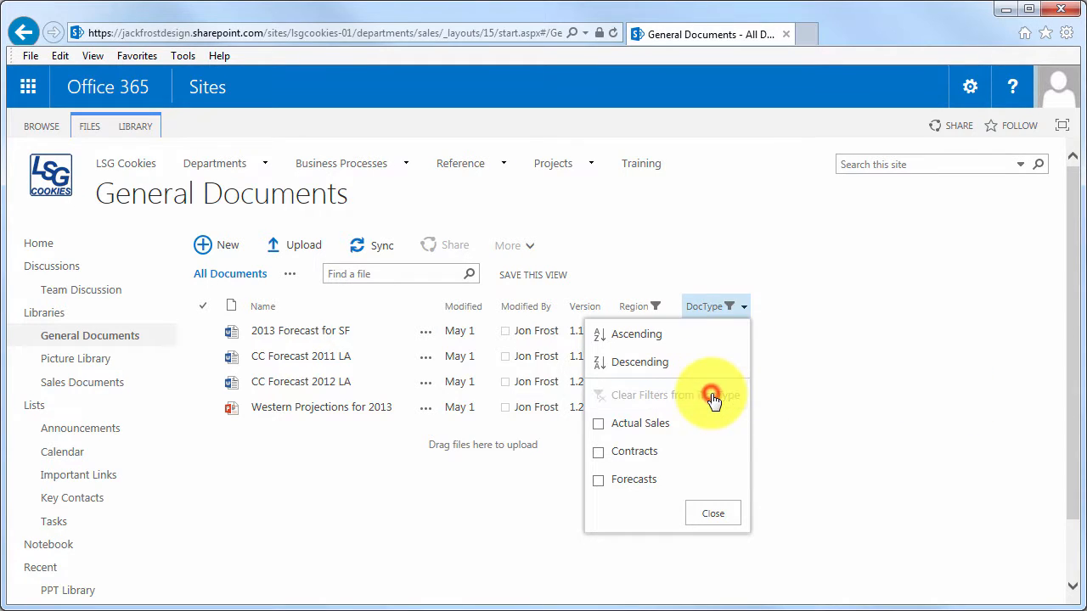
{"action": "left_click", "coordinate": [705, 516]}
{"action": "left_click", "coordinate": [670, 305]}
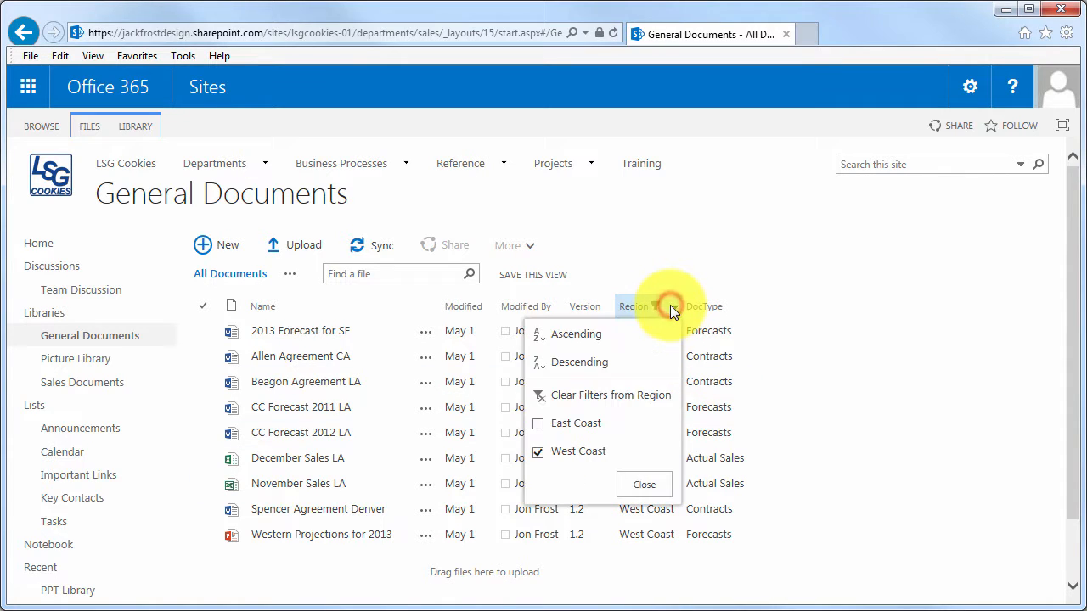
{"action": "left_click", "coordinate": [621, 394]}
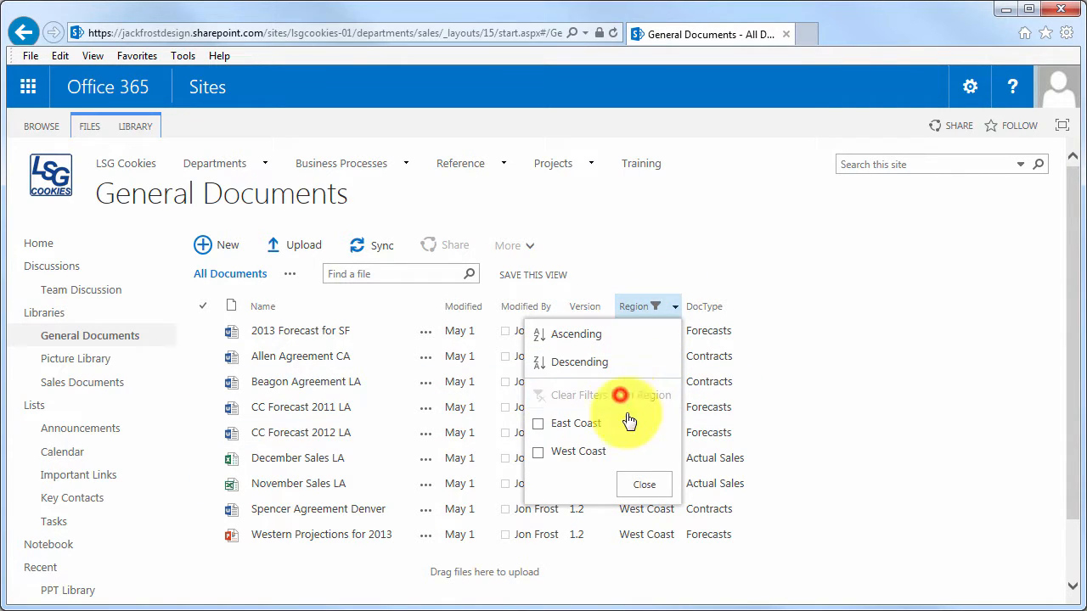
{"action": "left_click", "coordinate": [645, 485]}
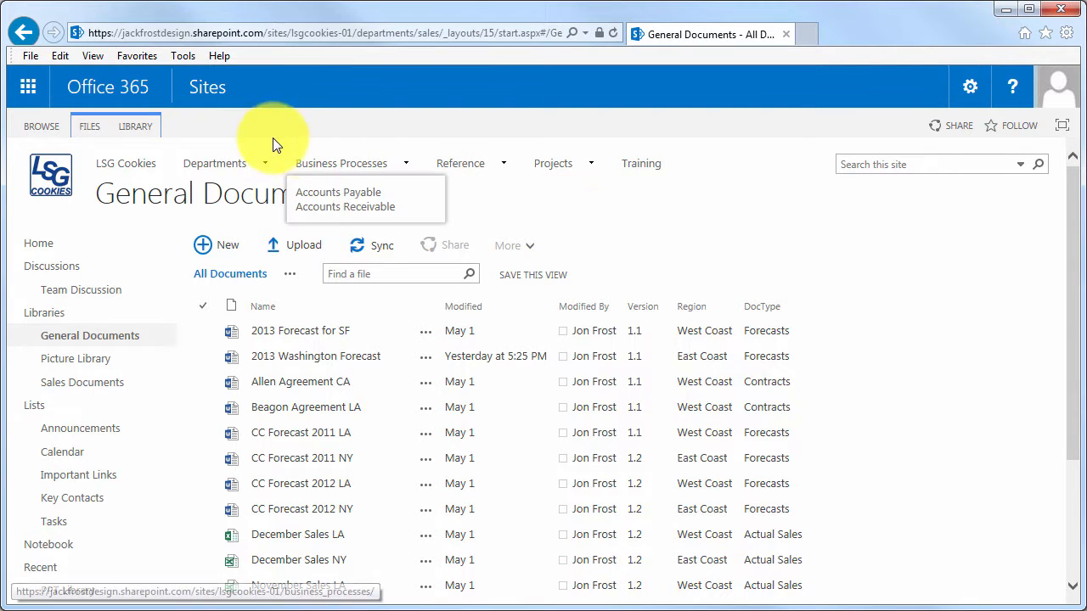
Step: Start a new Standard View for the General Documents library and name it "West Coast Forecasts"
{"action": "left_click", "coordinate": [137, 127]}
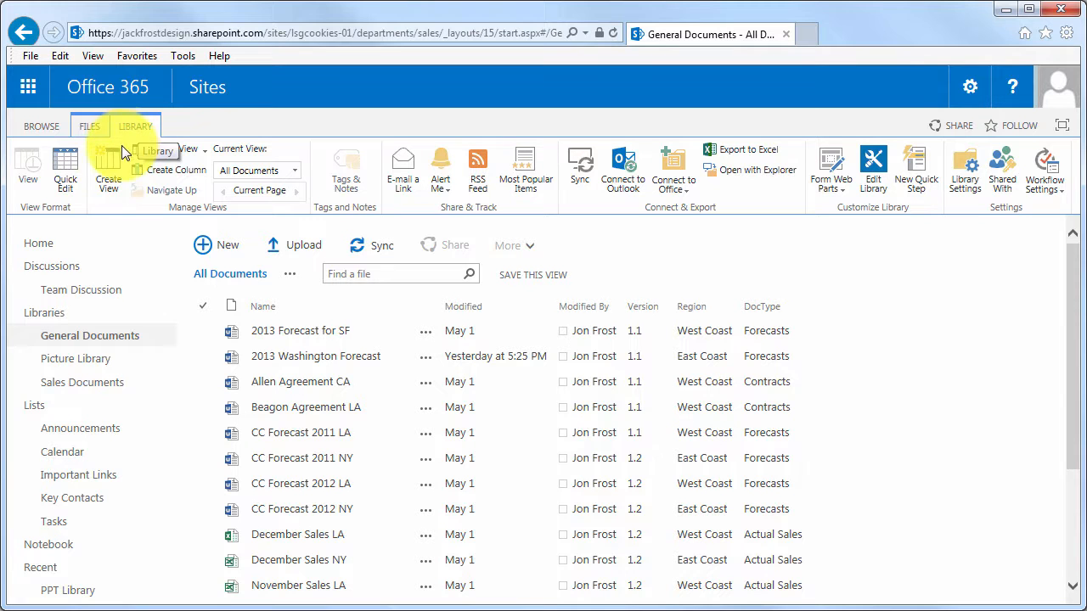
{"action": "left_click", "coordinate": [110, 158]}
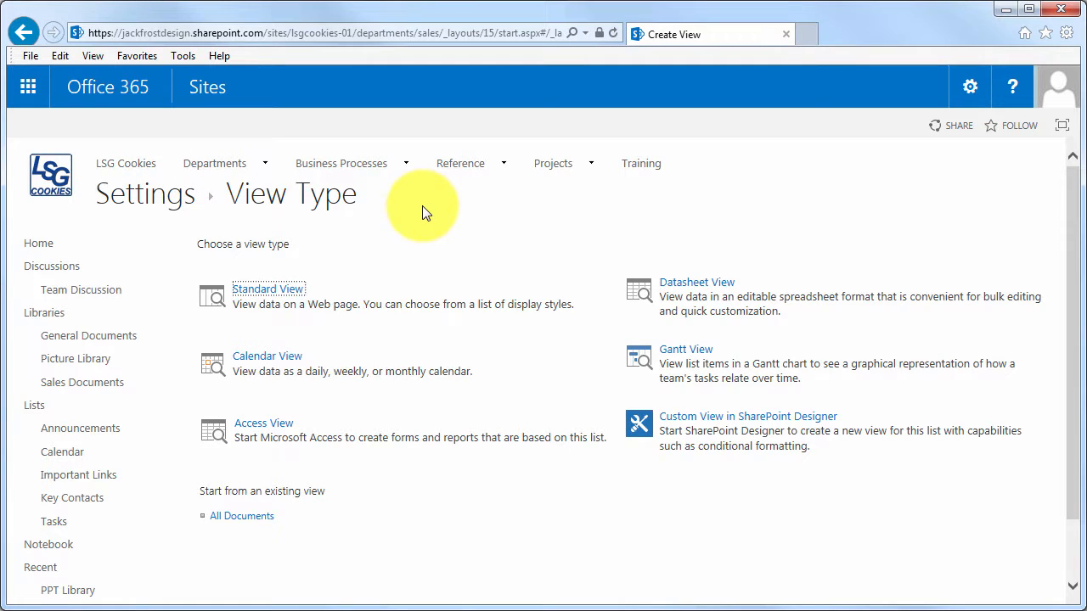
{"action": "left_click", "coordinate": [287, 293]}
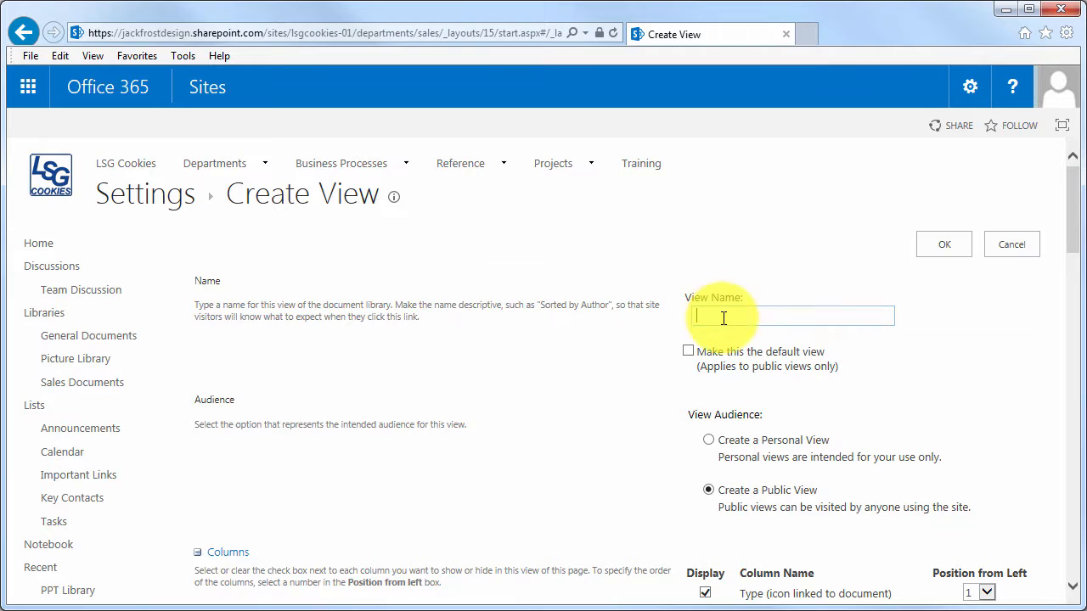
{"action": "left_click", "coordinate": [721, 317]}
{"action": "type", "text": "West Coast Forecasts"}
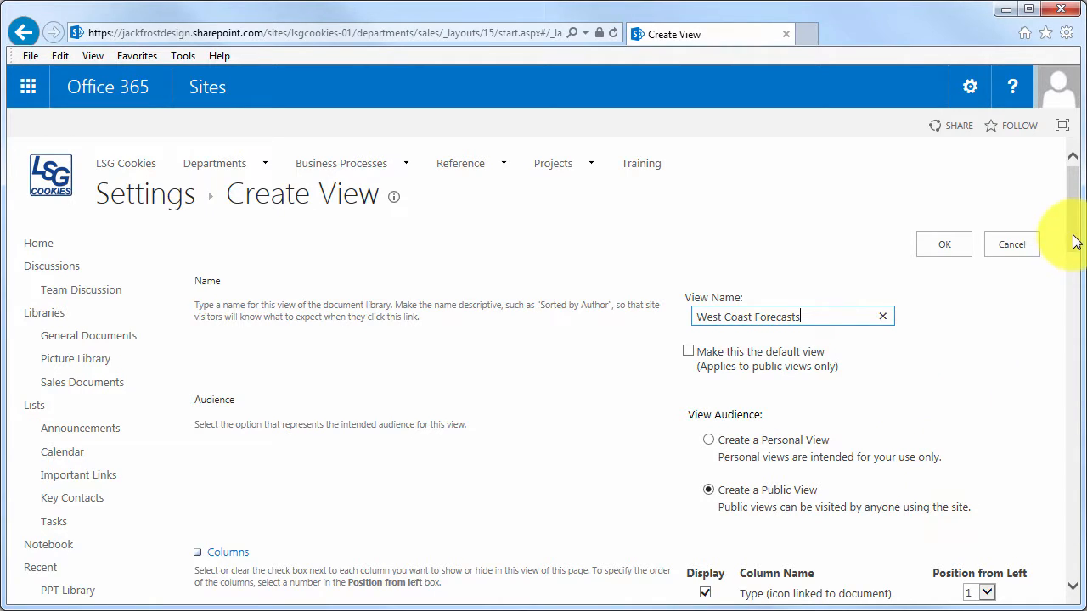
Step: Exclude the Modified, Modified By and Version columns from the new view and save it
{"action": "left_click_drag", "start_coordinate": [1074, 239], "coordinate": [1080, 306]}
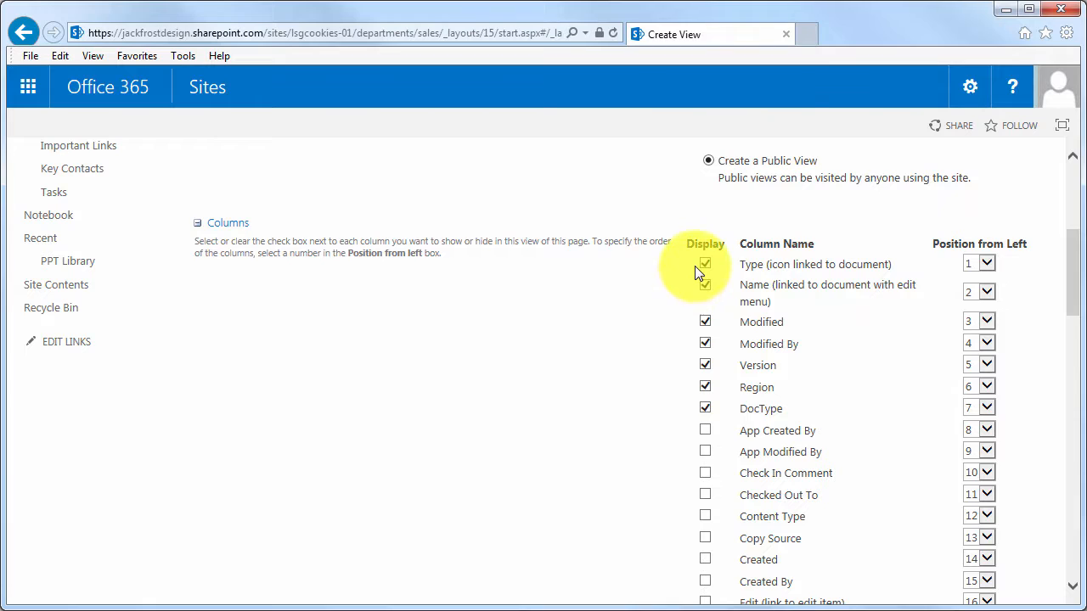
{"action": "left_click", "coordinate": [705, 321]}
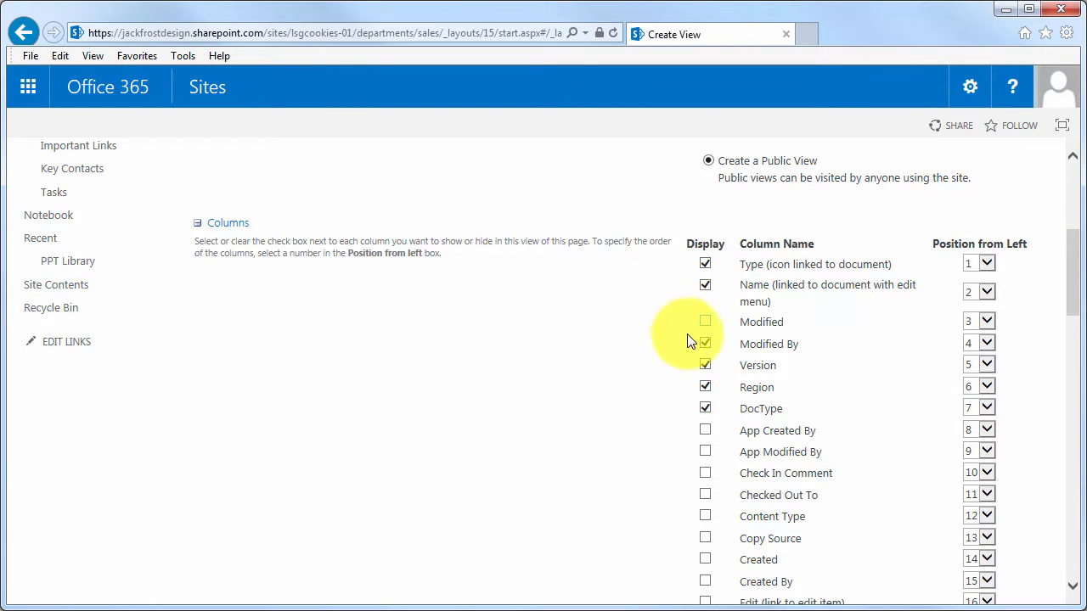
{"action": "left_click", "coordinate": [705, 342]}
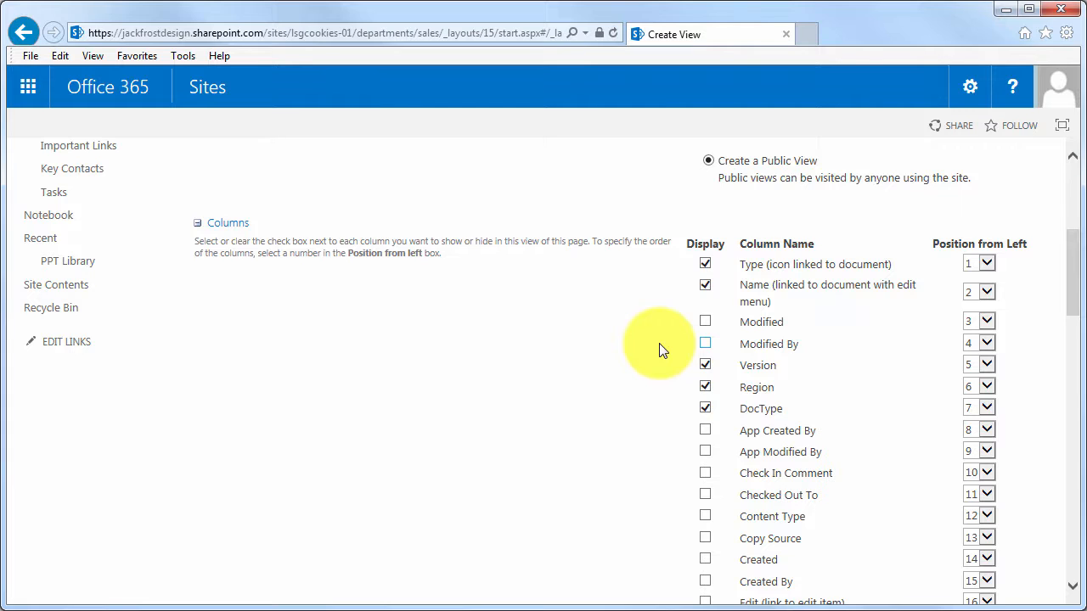
{"action": "left_click", "coordinate": [707, 364]}
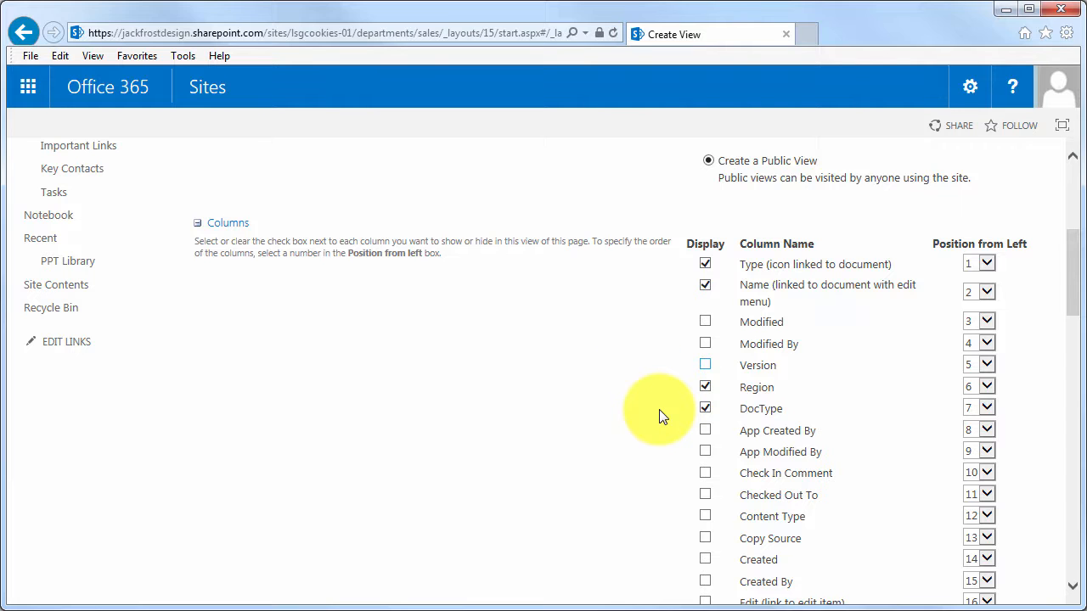
{"action": "left_click_drag", "start_coordinate": [1071, 297], "coordinate": [1069, 550]}
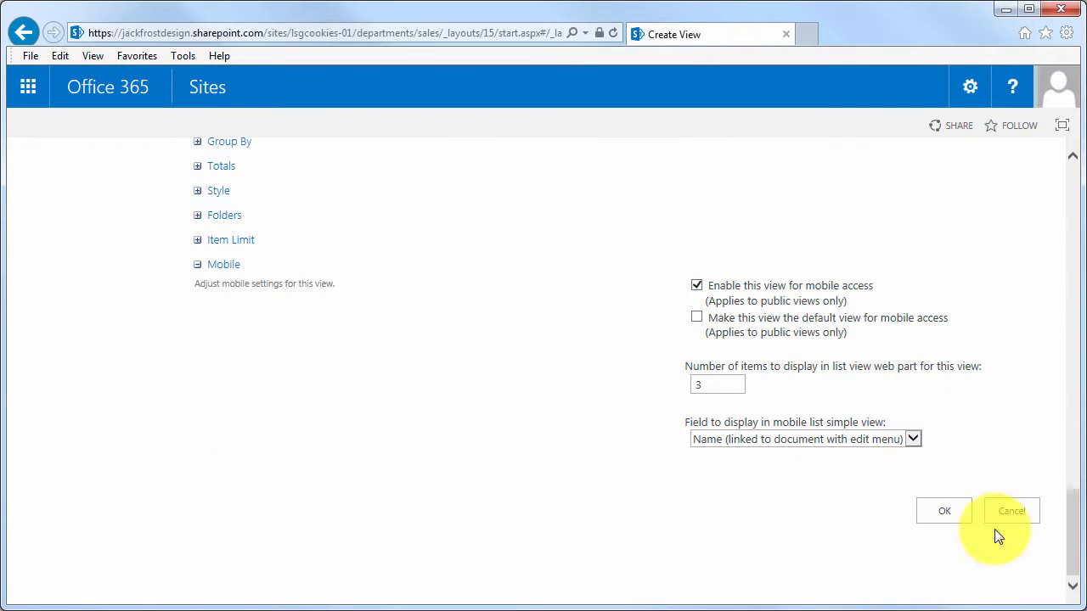
{"action": "left_click", "coordinate": [954, 510]}
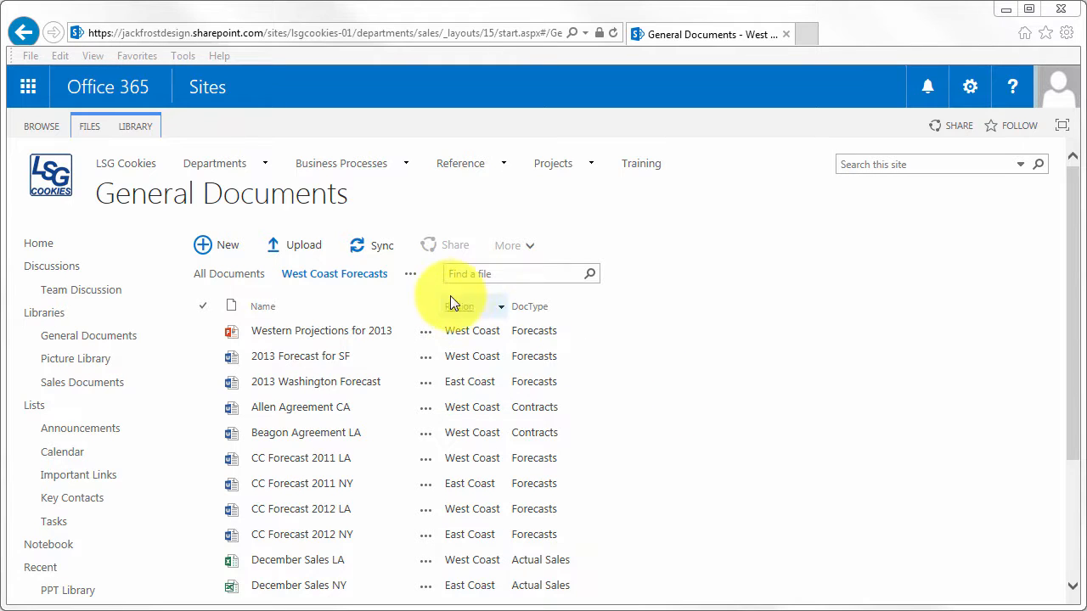
Step: Modify the West Coast Forecasts view to show only items whose Region column is equal to "West Coast"
{"action": "left_click", "coordinate": [412, 281]}
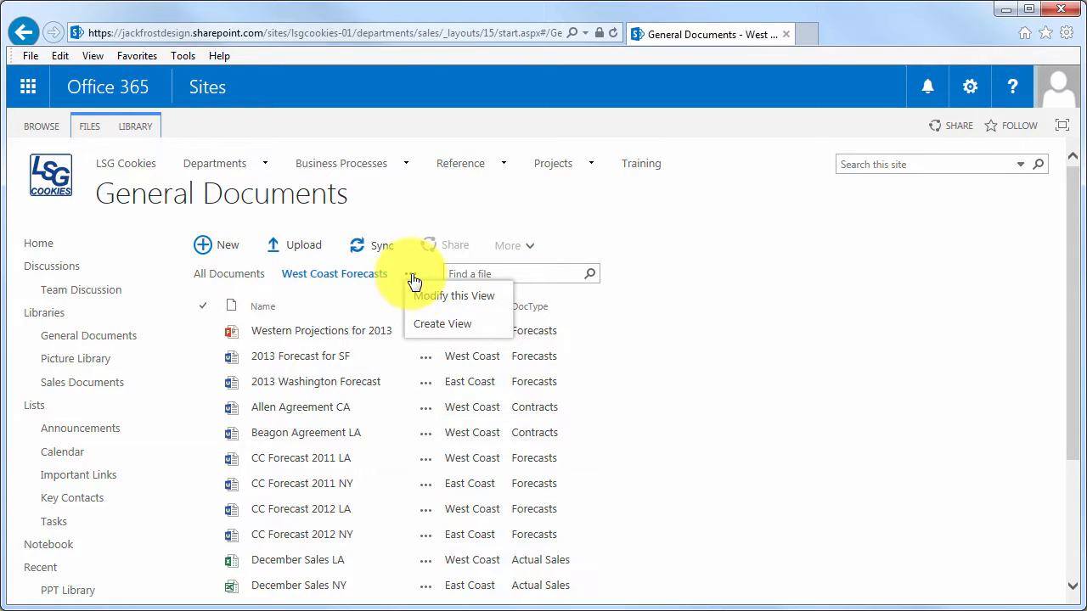
{"action": "left_click", "coordinate": [434, 299]}
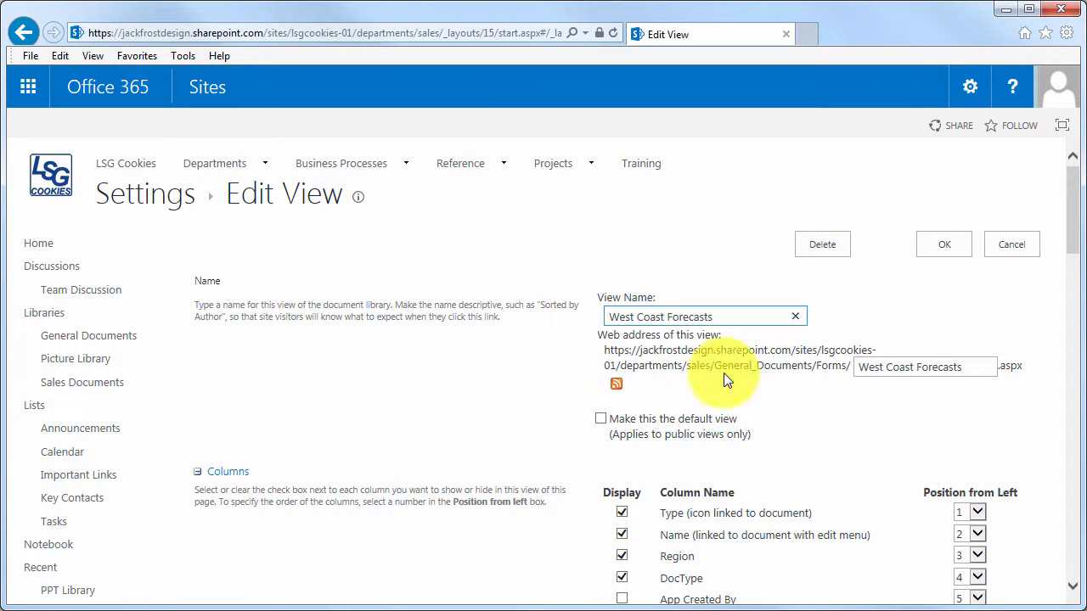
{"action": "scroll", "coordinate": [1075, 234], "scroll_direction": "down", "scroll_amount": 3}
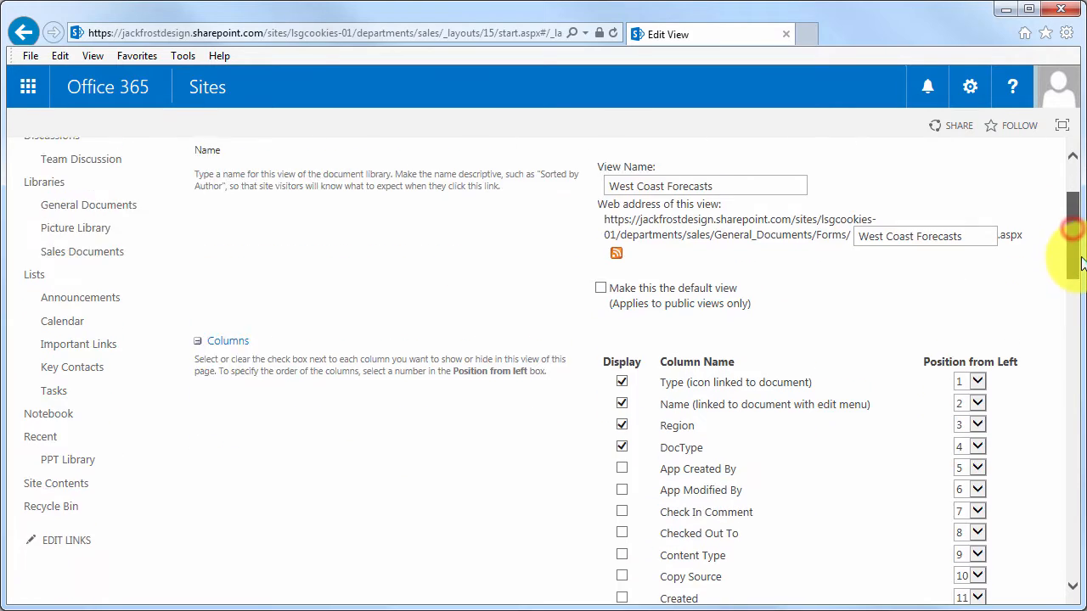
{"action": "left_click_drag", "start_coordinate": [1076, 285], "coordinate": [1078, 451]}
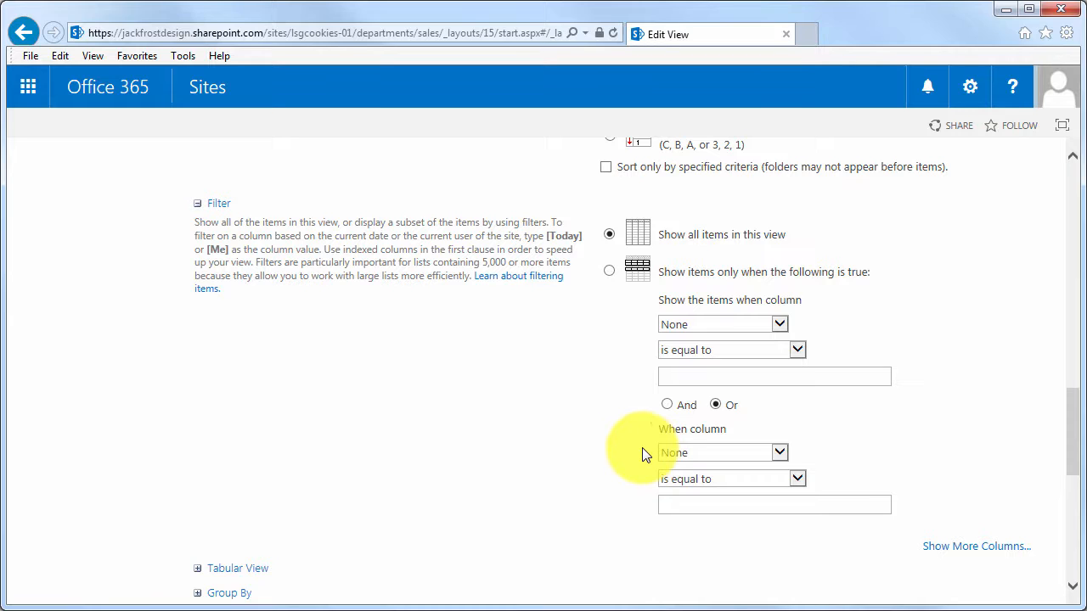
{"action": "left_click", "coordinate": [778, 324]}
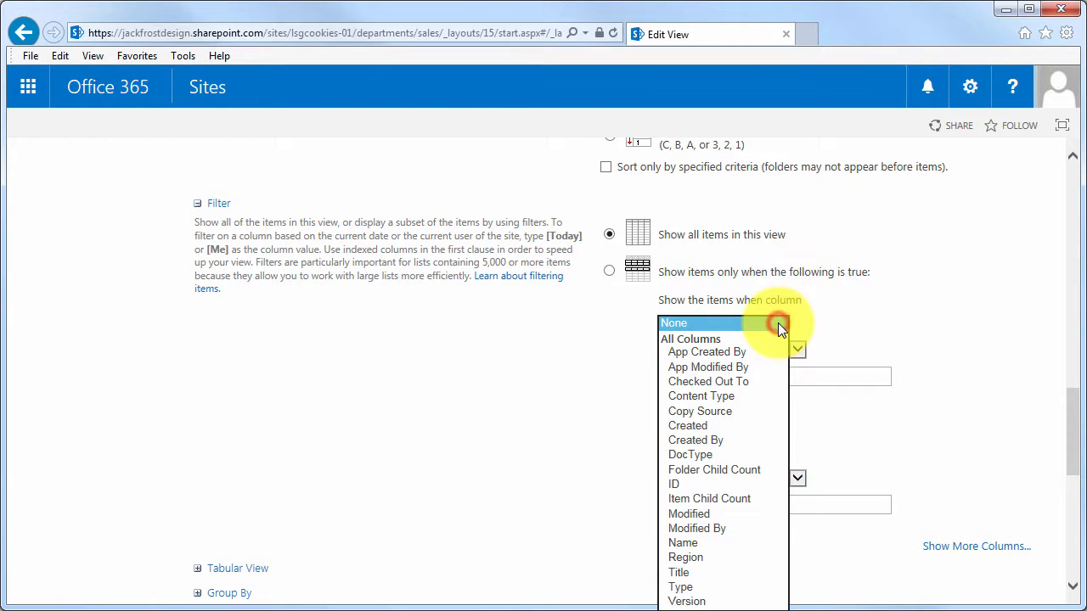
{"action": "left_click", "coordinate": [688, 557]}
{"action": "left_click", "coordinate": [676, 374]}
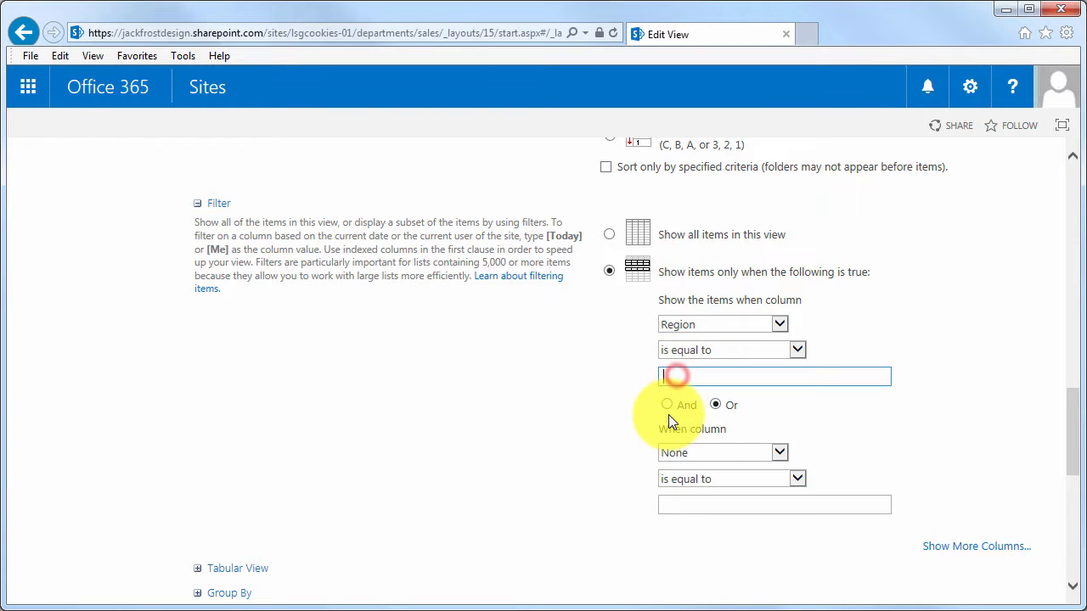
{"action": "type", "text": "West Coast"}
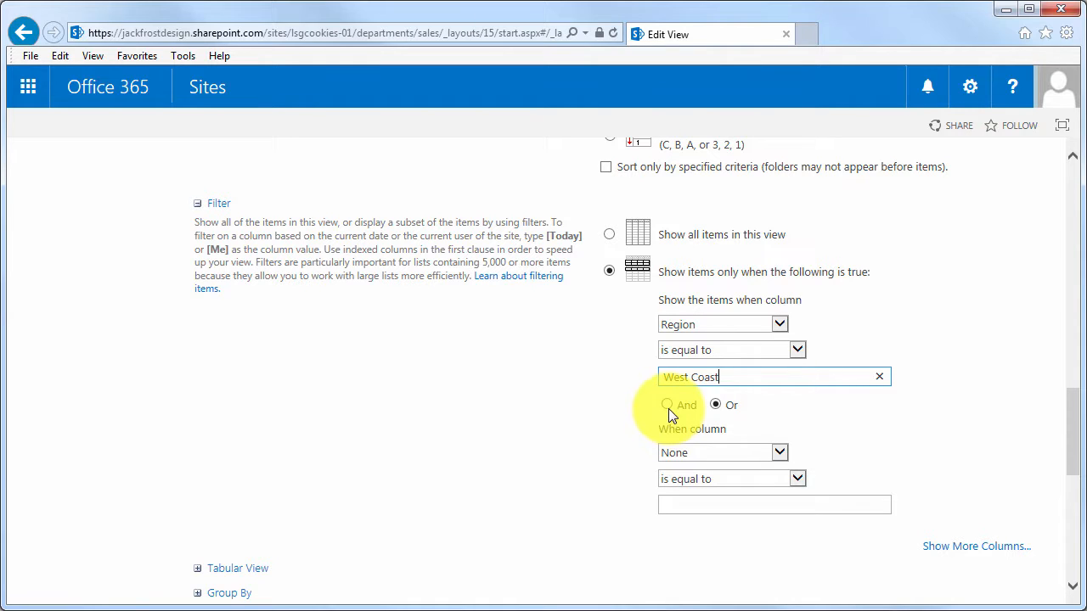
Step: Add an And condition requiring DocType to be equal to "Forecasts" in the view's filter, and save the view
{"action": "left_click", "coordinate": [669, 406]}
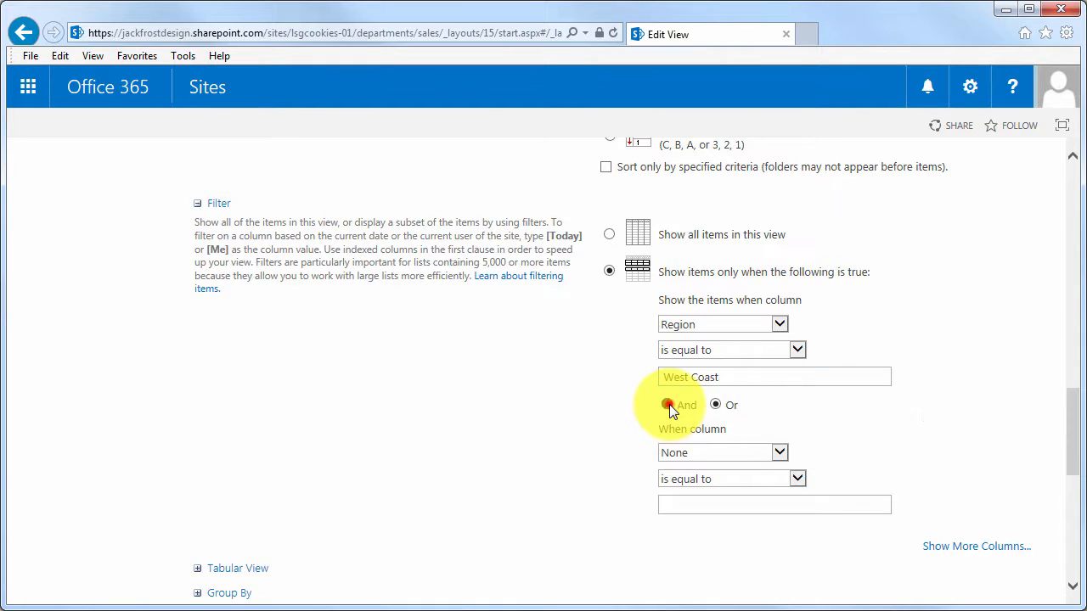
{"action": "left_click", "coordinate": [777, 451]}
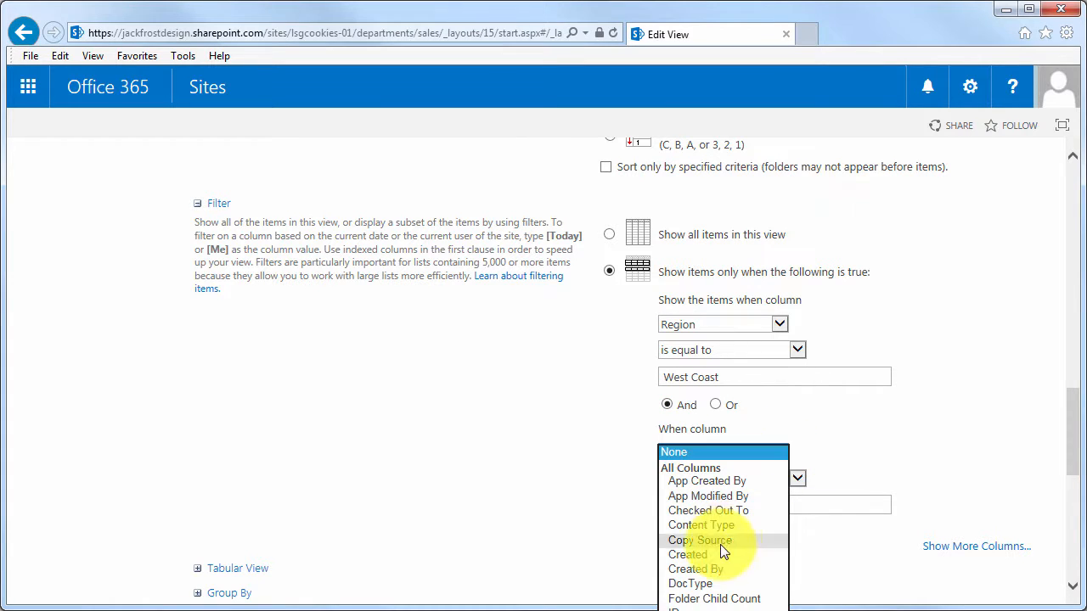
{"action": "left_click", "coordinate": [700, 583]}
{"action": "left_click", "coordinate": [717, 507]}
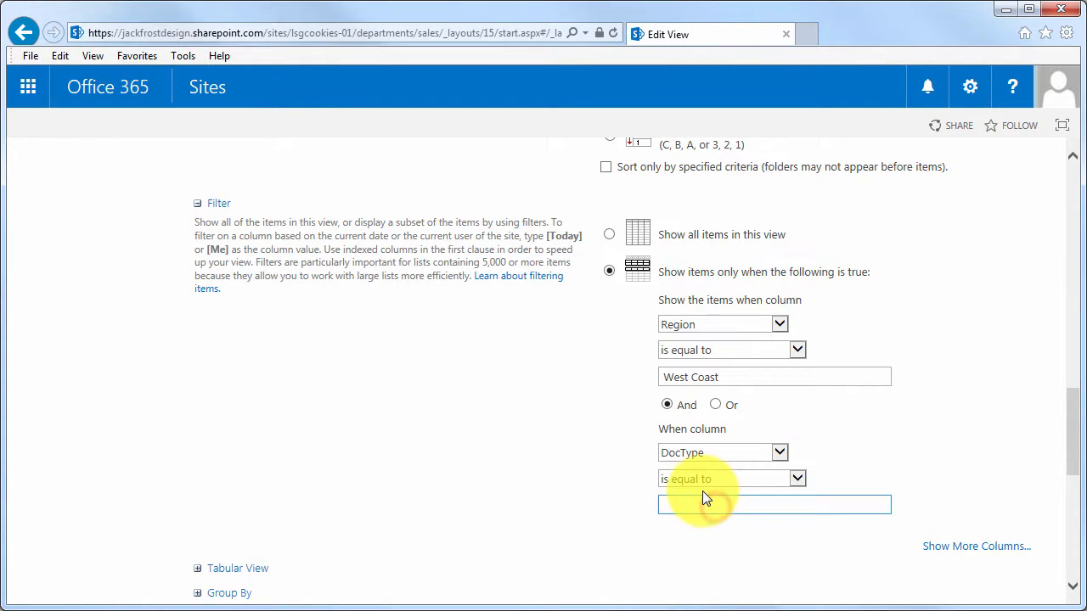
{"action": "type", "text": "Forecasts"}
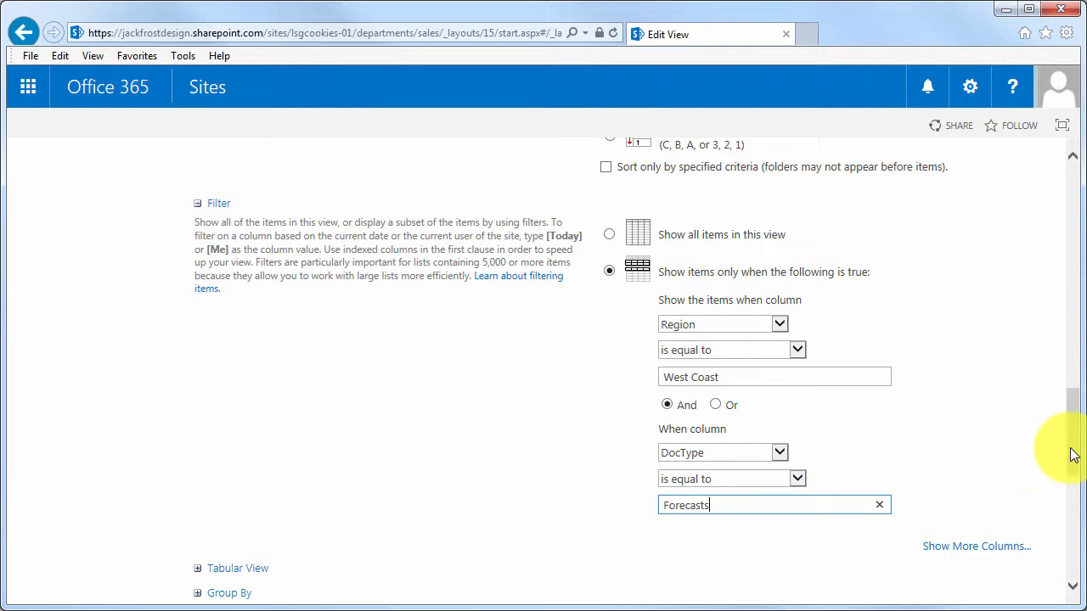
{"action": "left_click_drag", "start_coordinate": [1070, 446], "coordinate": [1082, 556]}
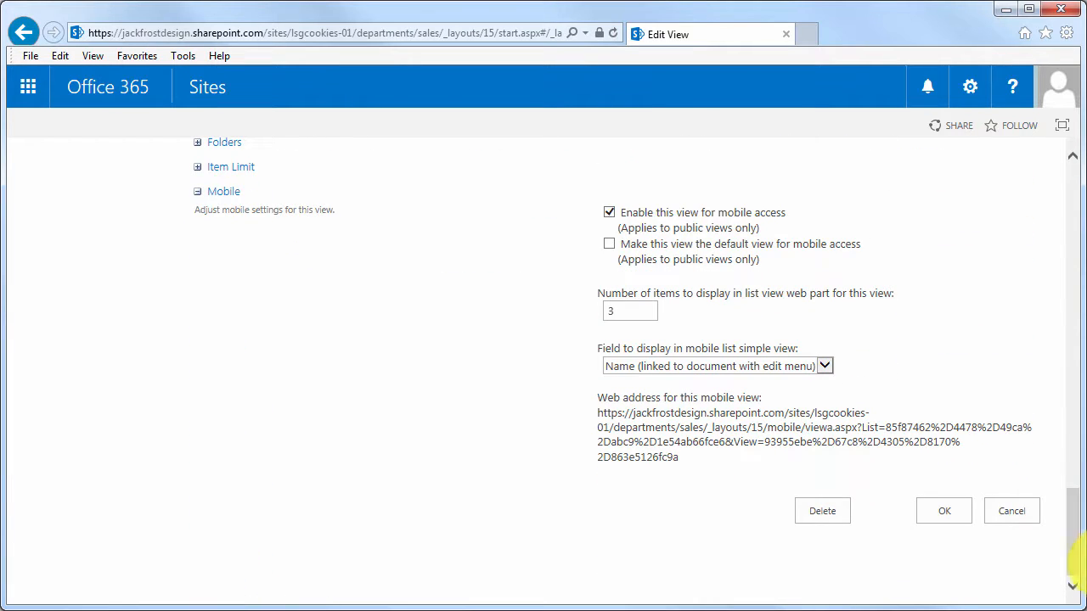
{"action": "left_click", "coordinate": [940, 509]}
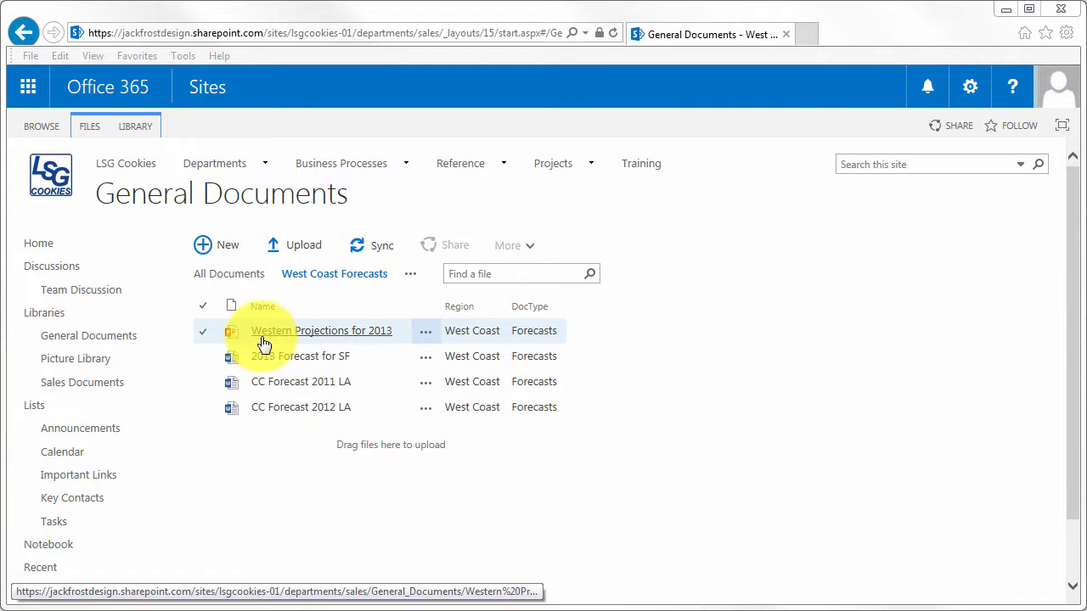
Step: Switch from the West Coast Forecasts view to All Documents and back to compare the files and columns each view shows
{"action": "left_click", "coordinate": [240, 338]}
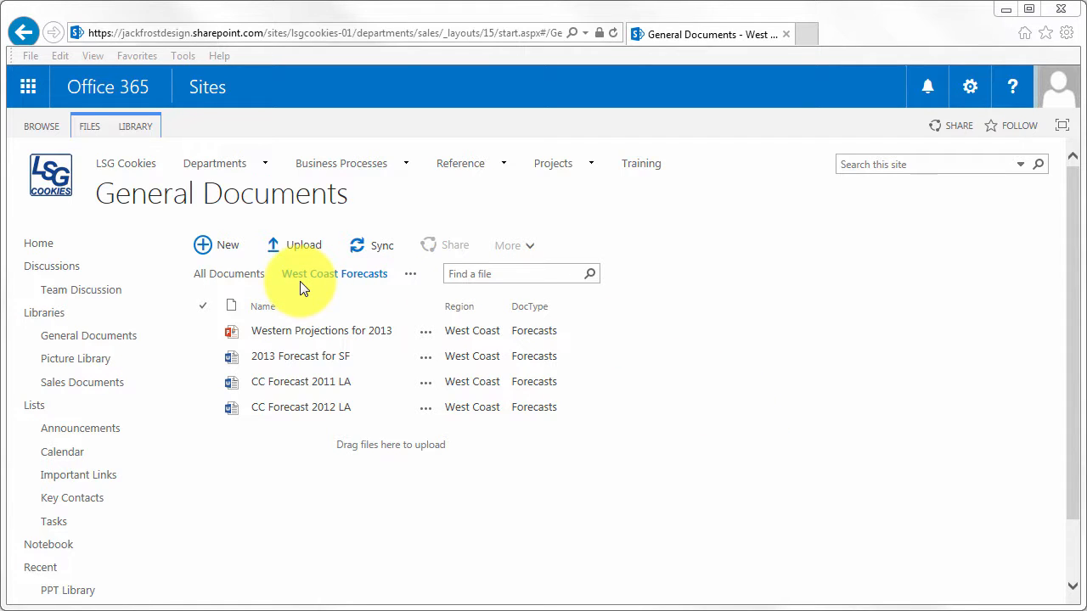
{"action": "left_click", "coordinate": [228, 283]}
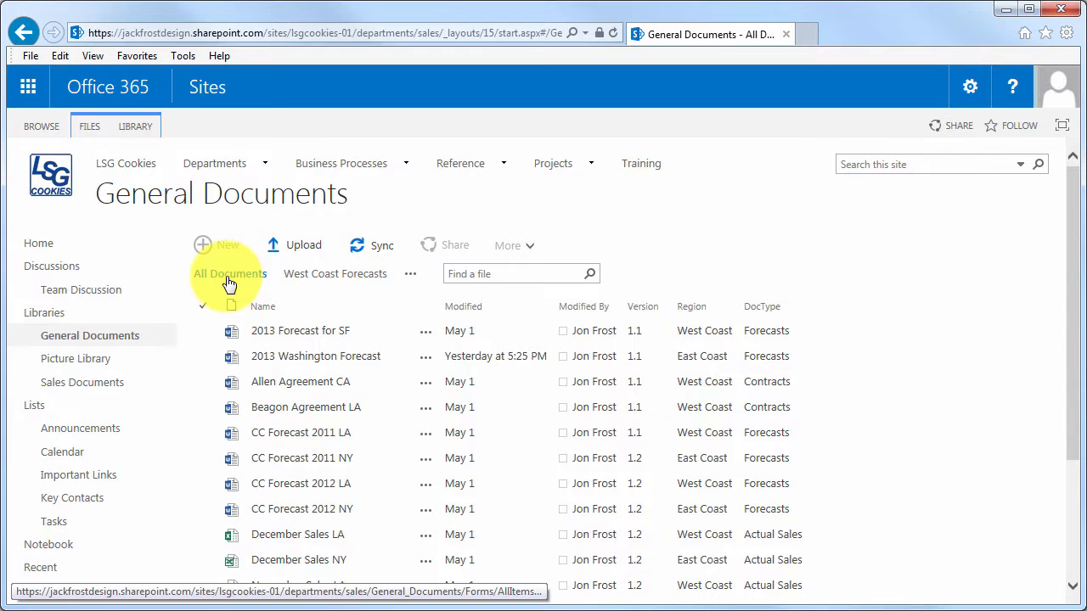
{"action": "left_click", "coordinate": [326, 280]}
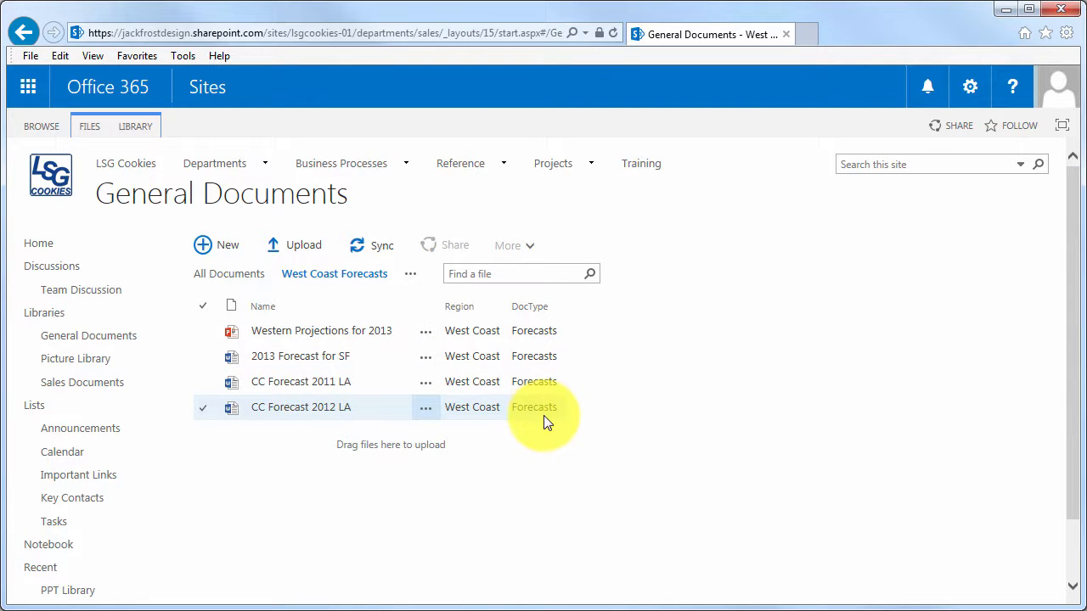
Step: Modify the West Coast Forecasts view to hide the Region and DocType columns, and save the view
{"action": "left_click", "coordinate": [410, 275]}
{"action": "left_click", "coordinate": [427, 298]}
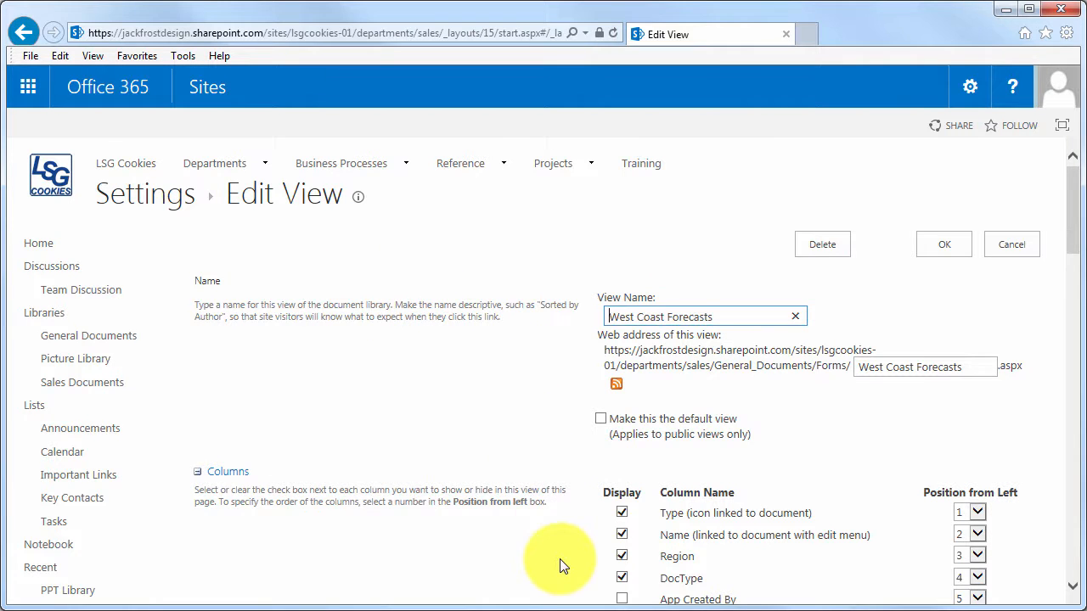
{"action": "scroll", "coordinate": [560, 566], "scroll_direction": "down", "scroll_amount": 3}
{"action": "left_click", "coordinate": [621, 346]}
{"action": "left_click", "coordinate": [622, 368]}
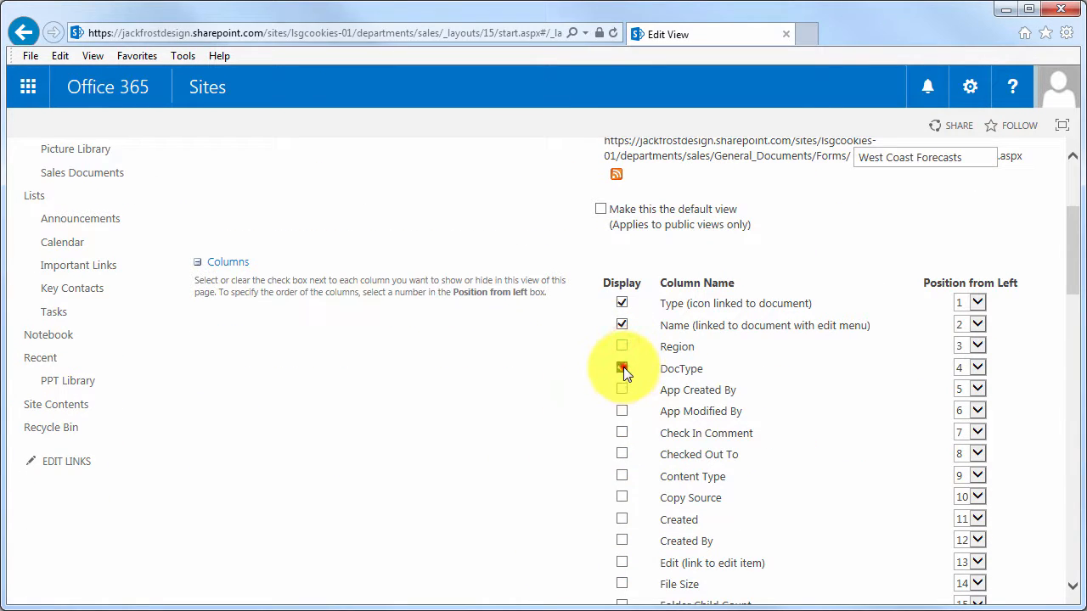
{"action": "scroll", "coordinate": [548, 465], "scroll_direction": "down", "scroll_amount": 1}
{"action": "scroll", "coordinate": [550, 467], "scroll_direction": "down", "scroll_amount": 20}
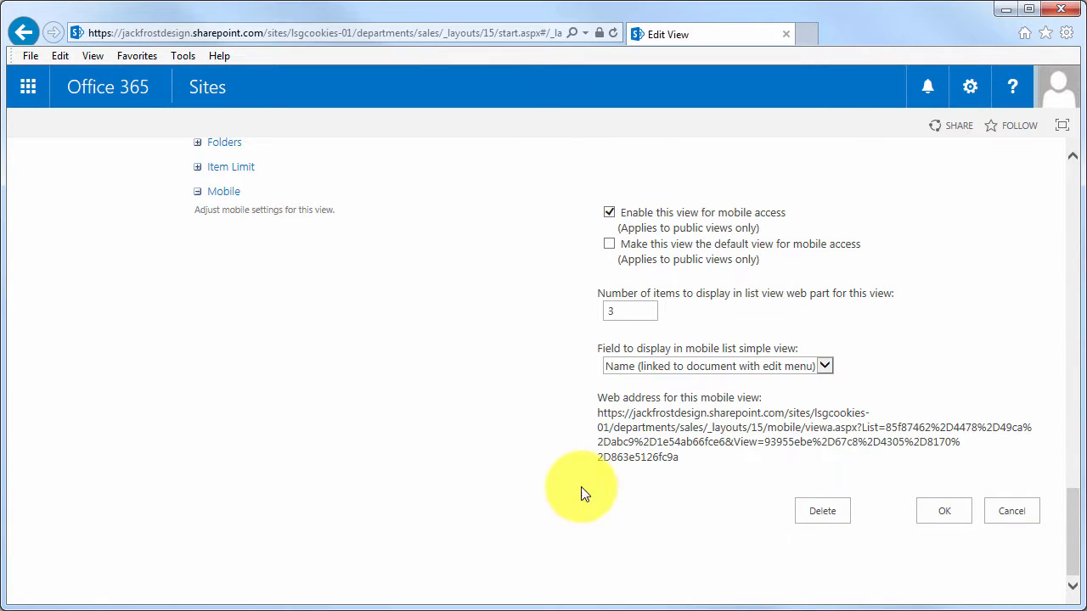
{"action": "left_click", "coordinate": [944, 514]}
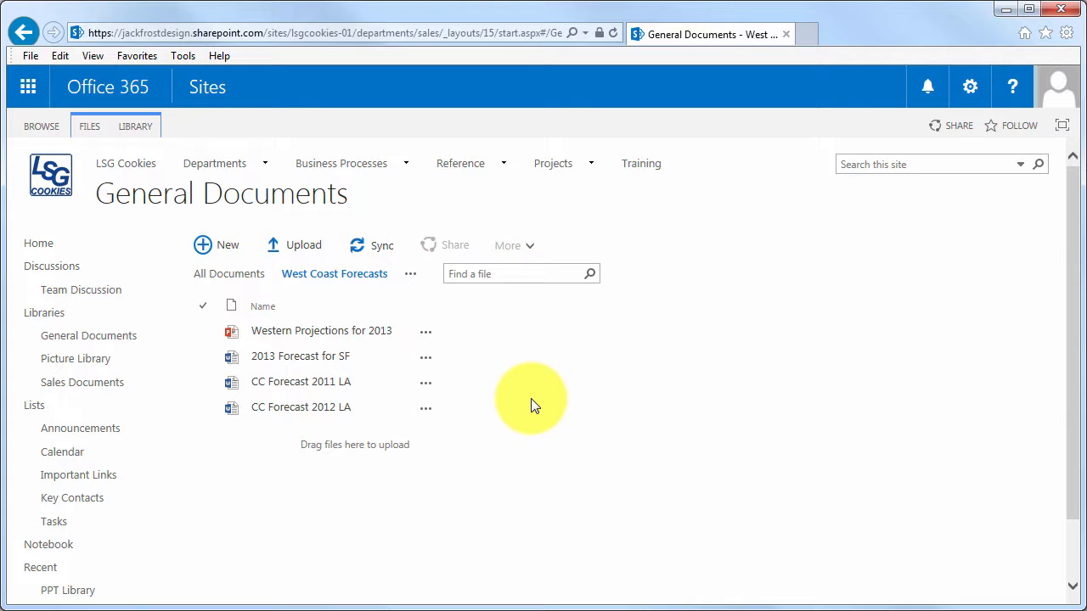
Step: Go to the Sales site's home page
{"action": "left_click", "coordinate": [46, 253]}
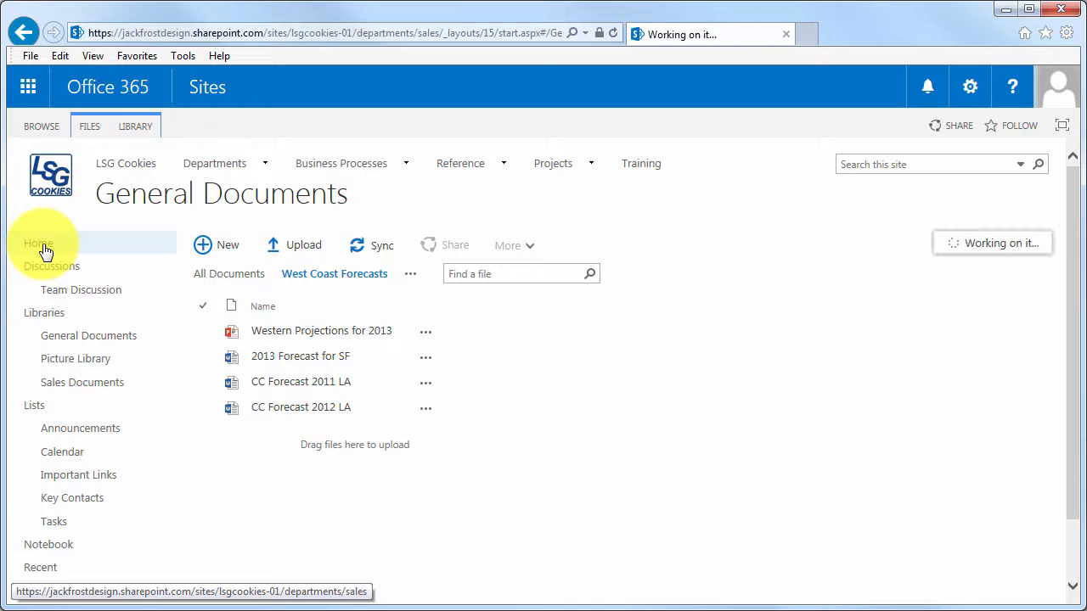